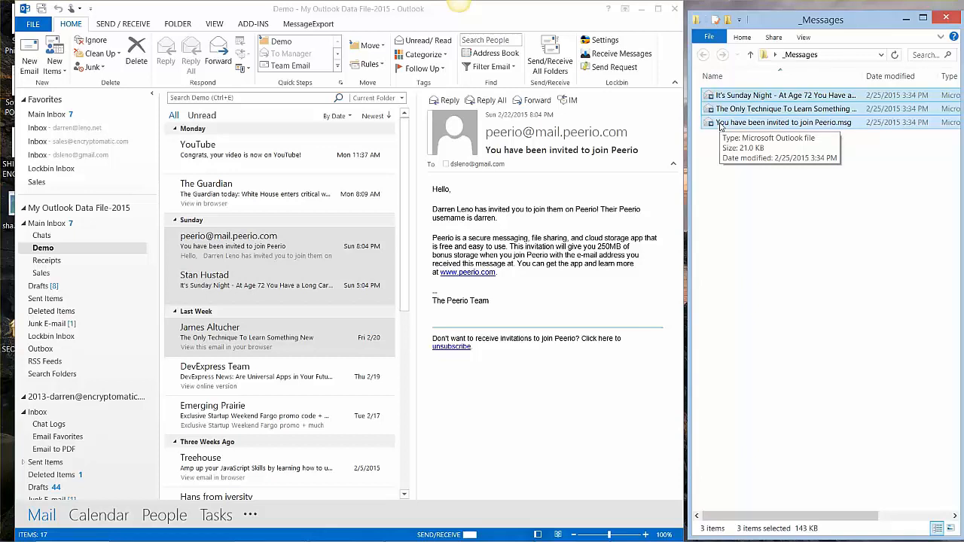
View the saved Peerio invitation MSG file from the _Messages folder and close the viewer.
double_click(721, 124)
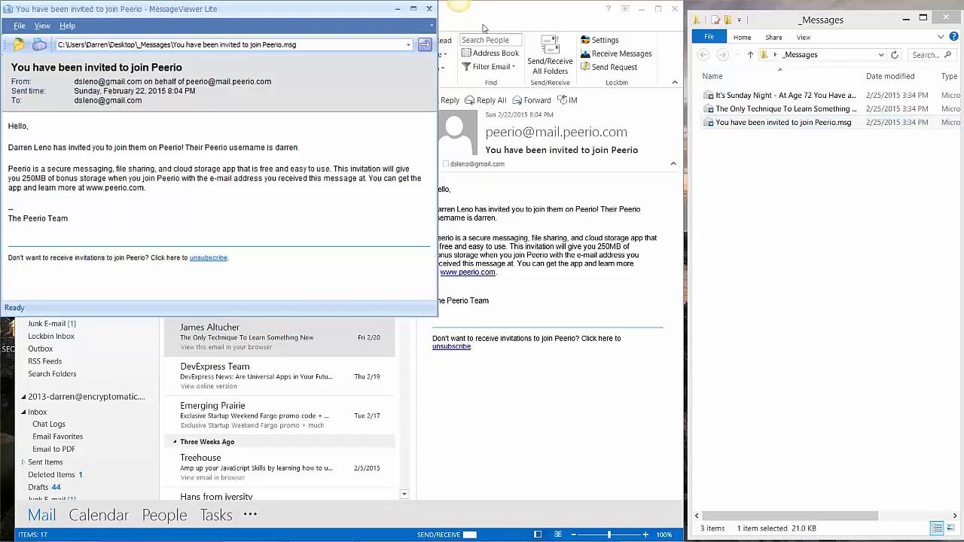
click(427, 9)
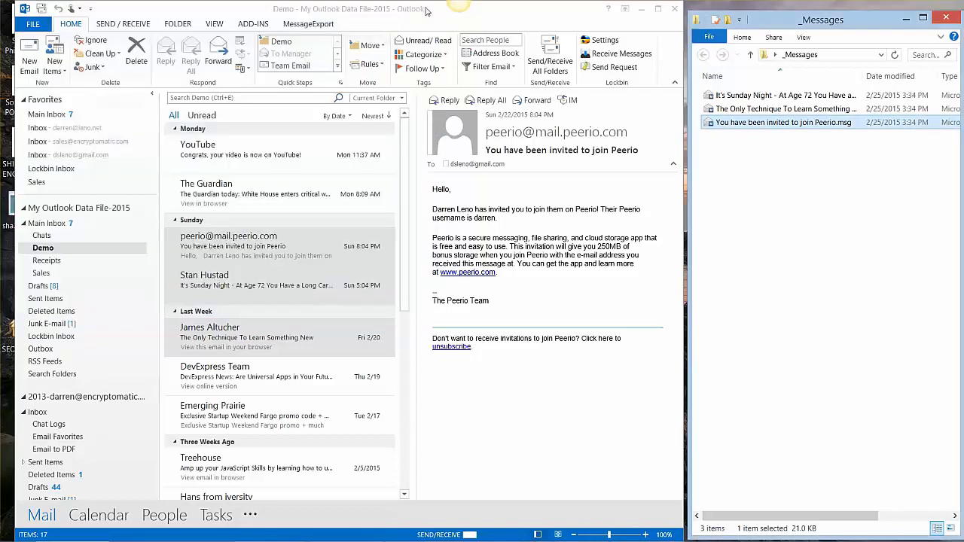
Select only the Peerio invitation in the mail list and delete all files from the _Messages folder.
click(329, 243)
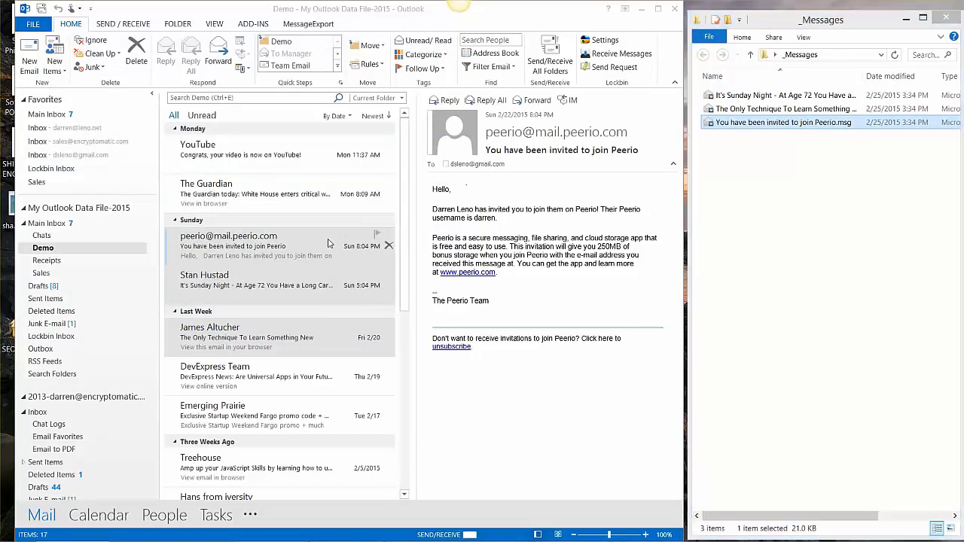
click(738, 187)
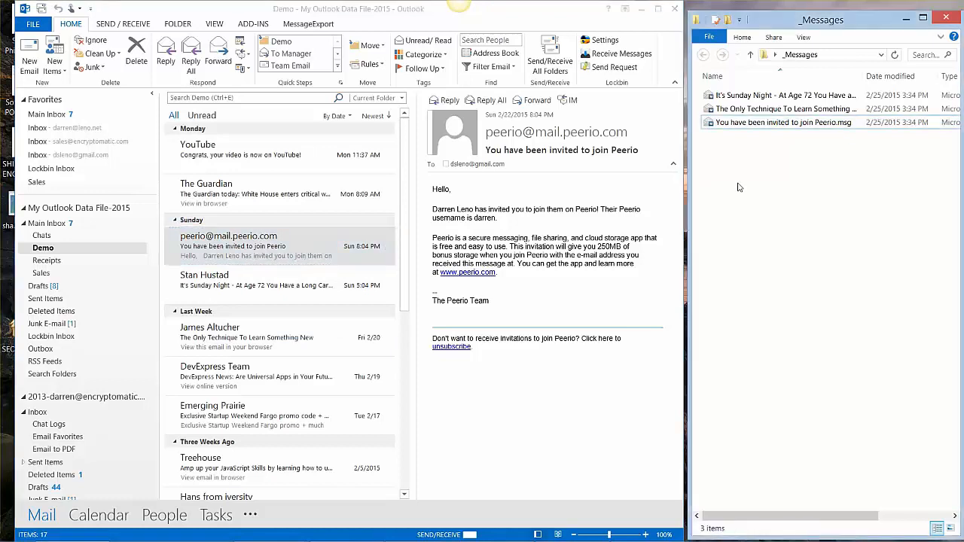
key(ctrl+a)
key(Delete)
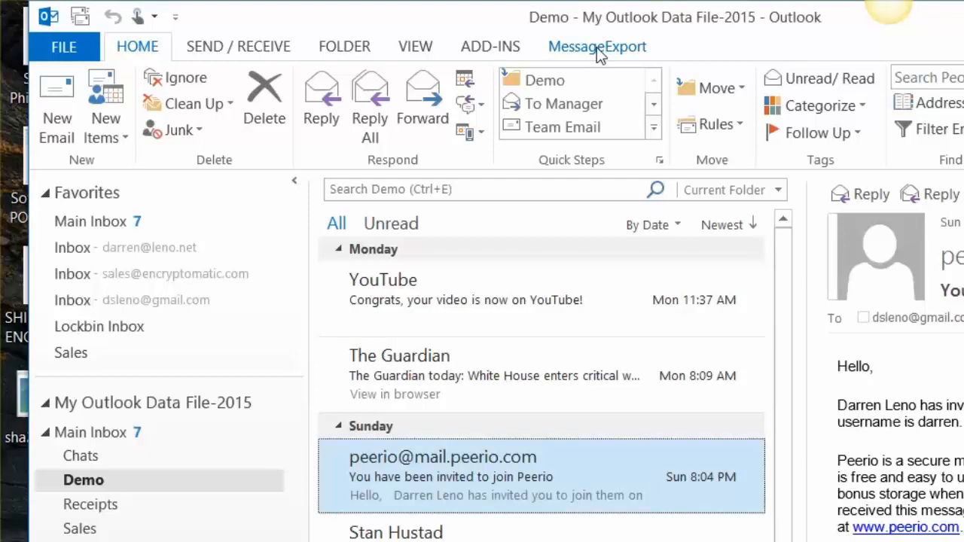
Export the Peerio invitation and the two messages below it to the _Messages folder using MessageExport's Export to MSG profile.
click(597, 48)
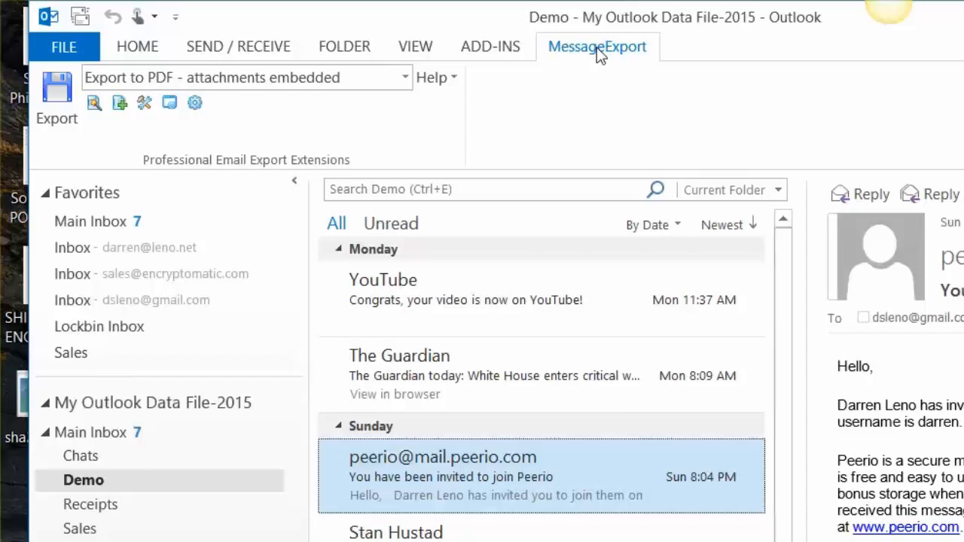
click(405, 80)
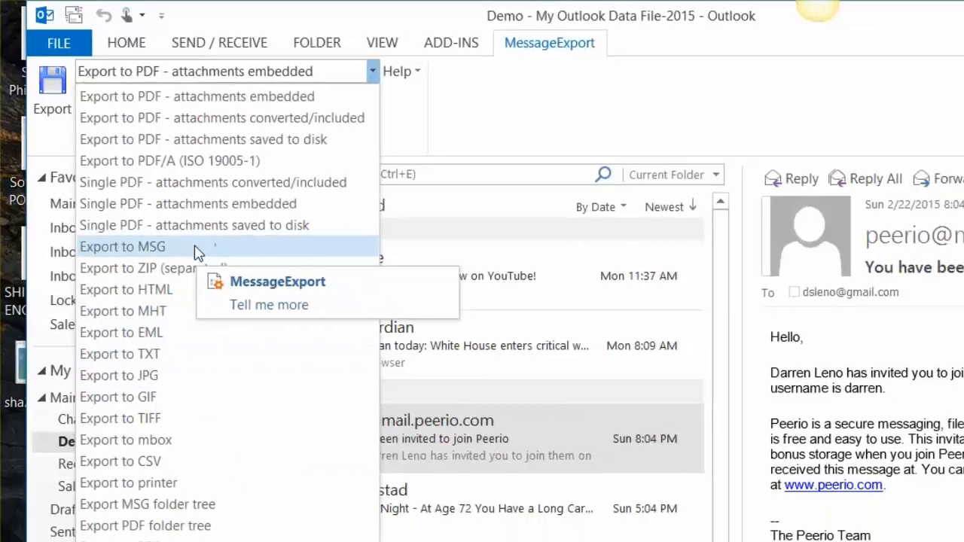
click(213, 268)
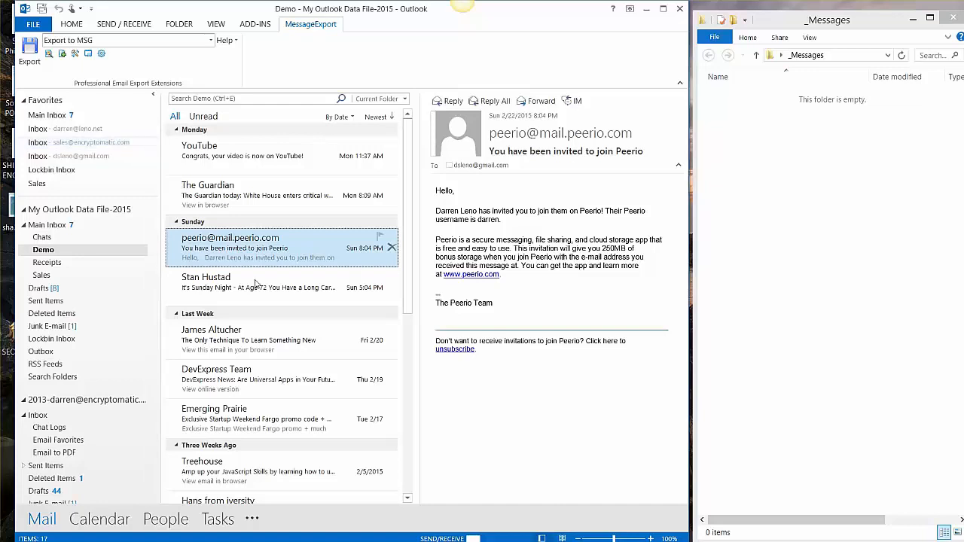
shift+click(245, 342)
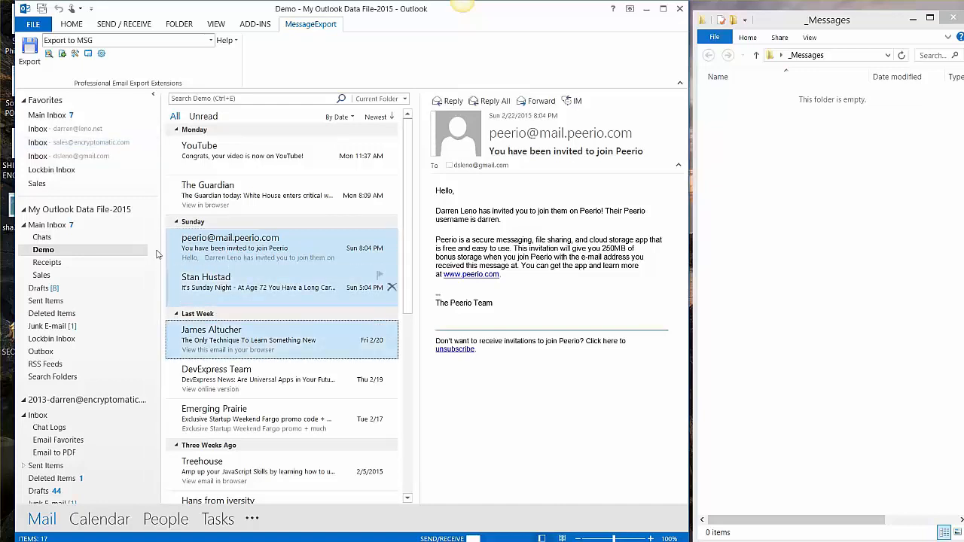
click(29, 46)
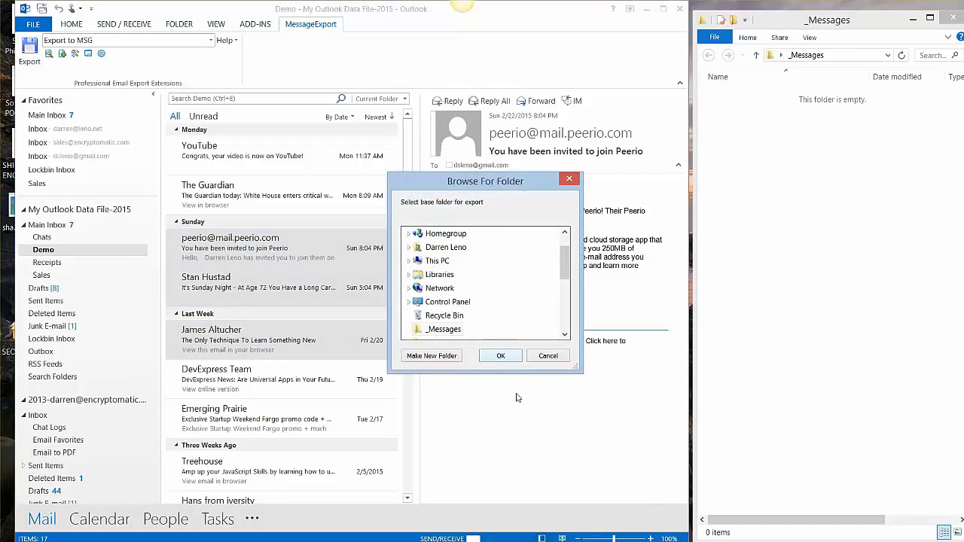
click(500, 357)
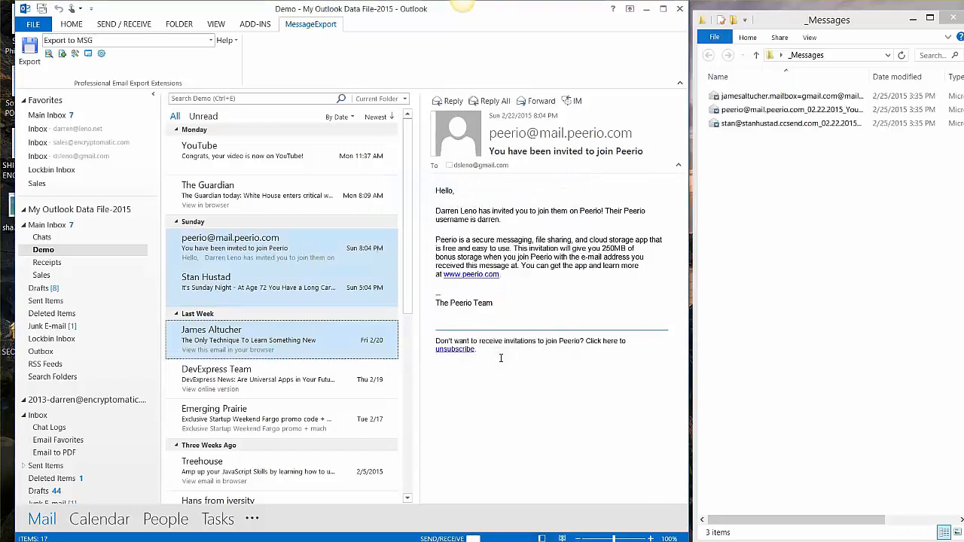
View the exported "It's Sunday Night" message file from the _Messages folder, close it and clear the file selection.
click(726, 125)
double_click(726, 123)
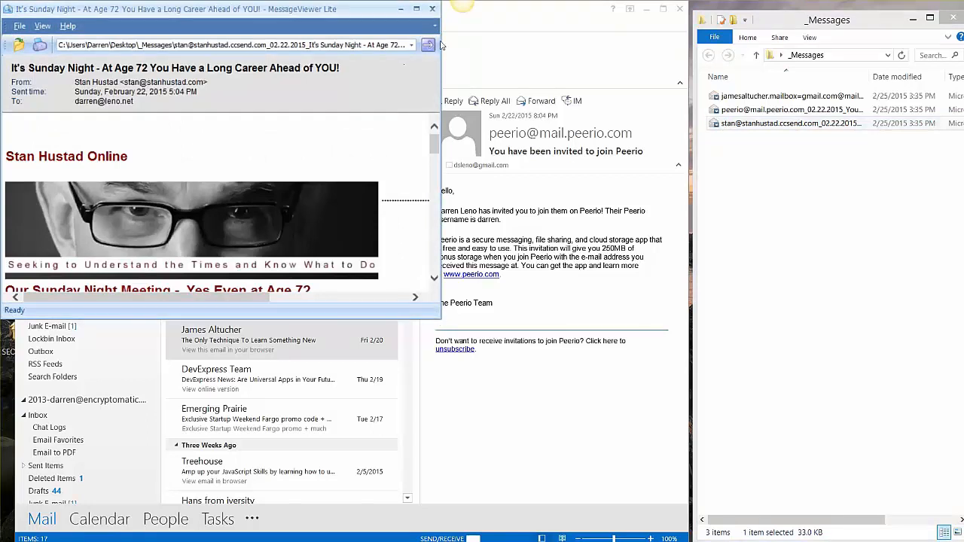
click(433, 9)
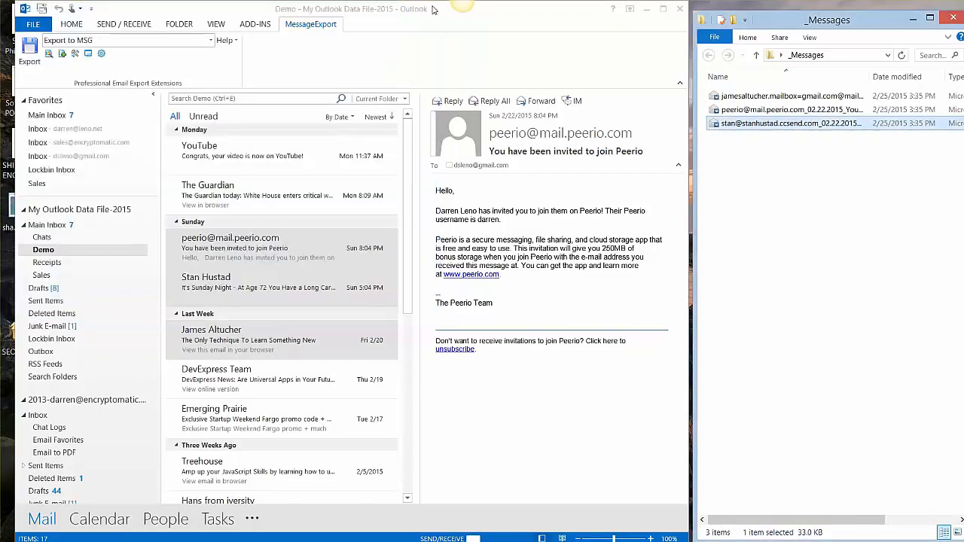
click(795, 155)
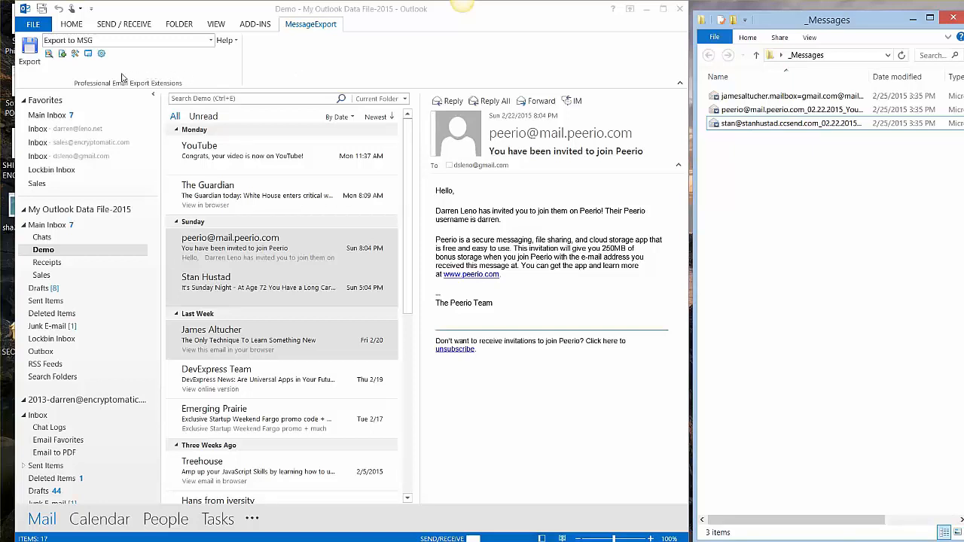
Choose Export to MSG from the available MessageExport profiles and open its profile properties.
click(79, 44)
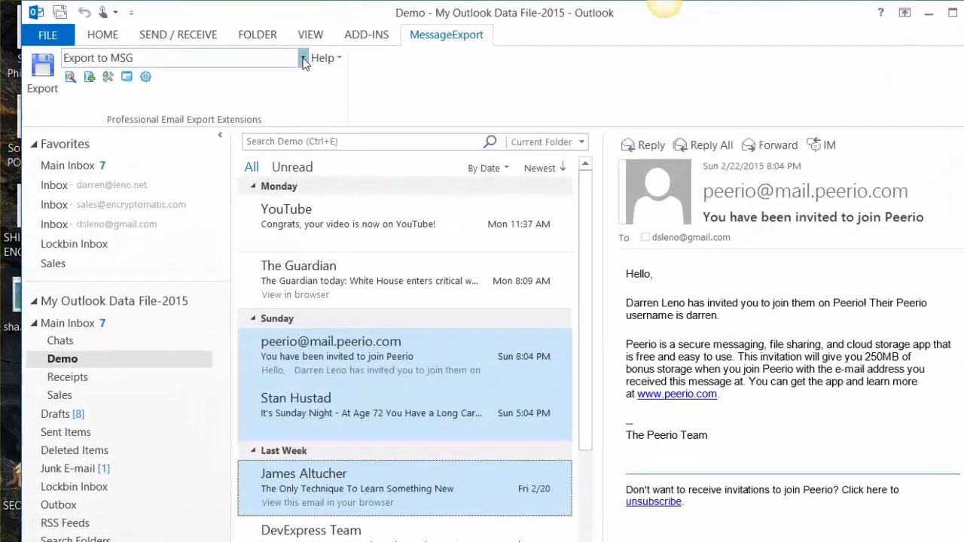
click(250, 49)
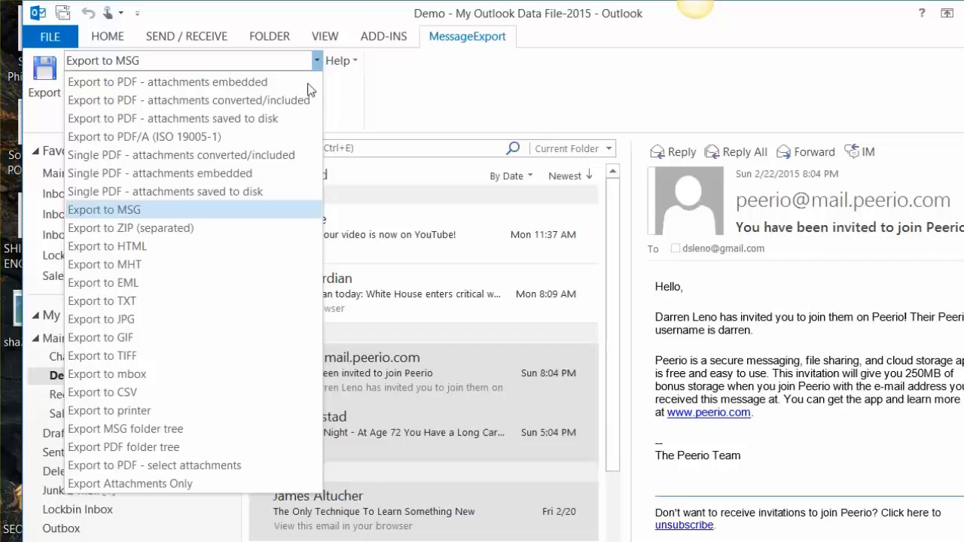
click(223, 213)
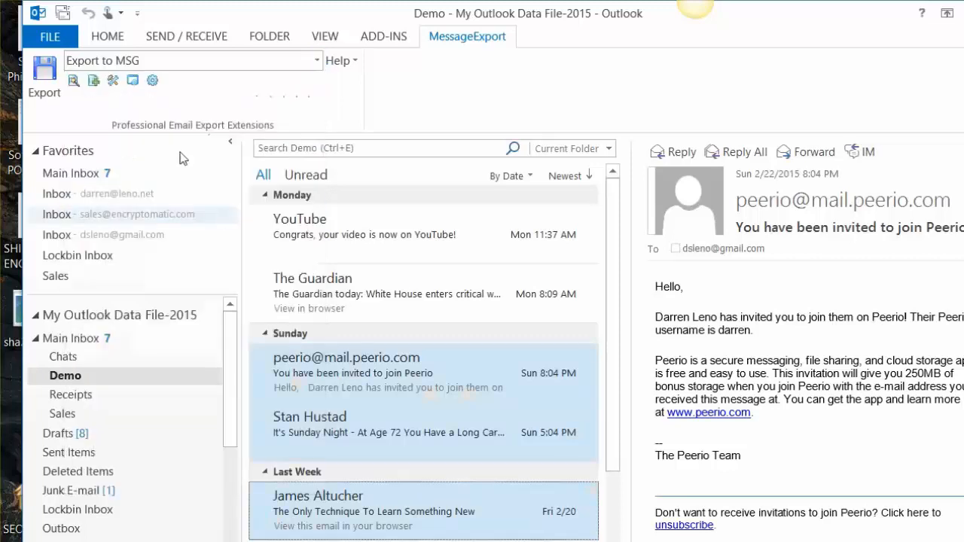
click(113, 81)
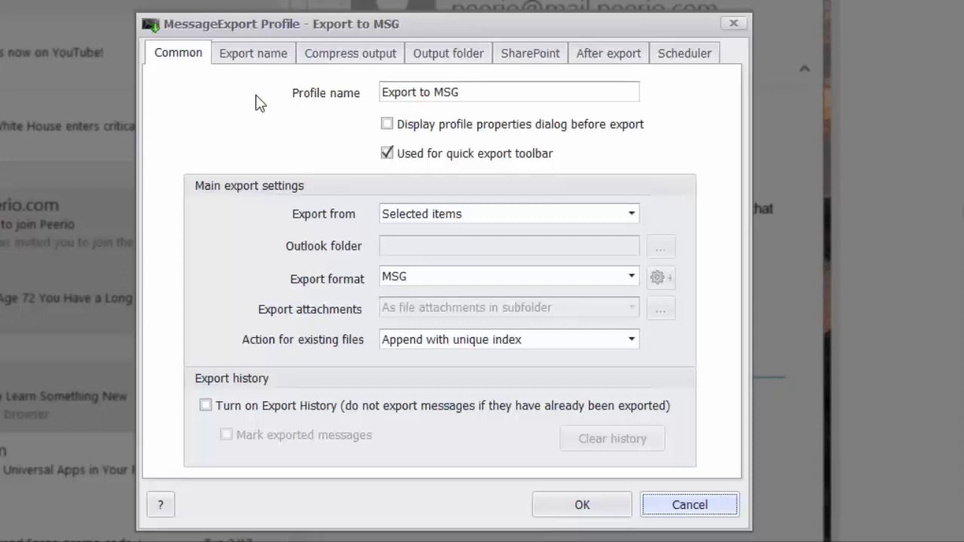
Set the profile's export source to Predefined folder, browse the Outlook folder tree and cancel the folder selection.
click(527, 214)
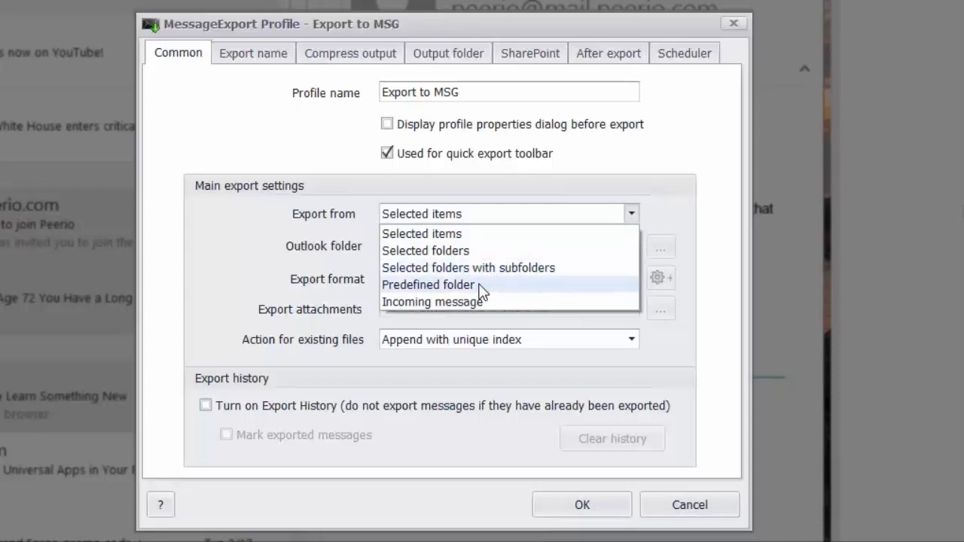
key(Escape)
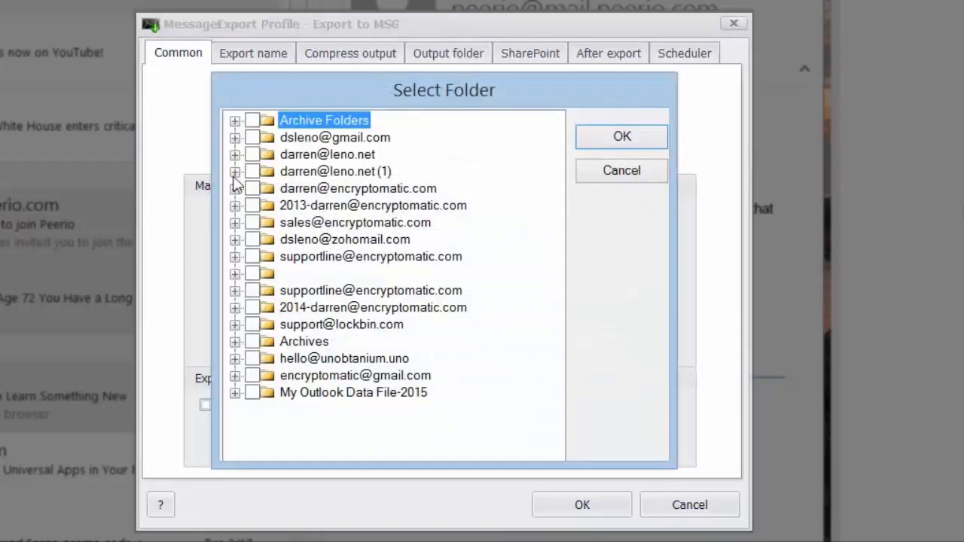
click(235, 172)
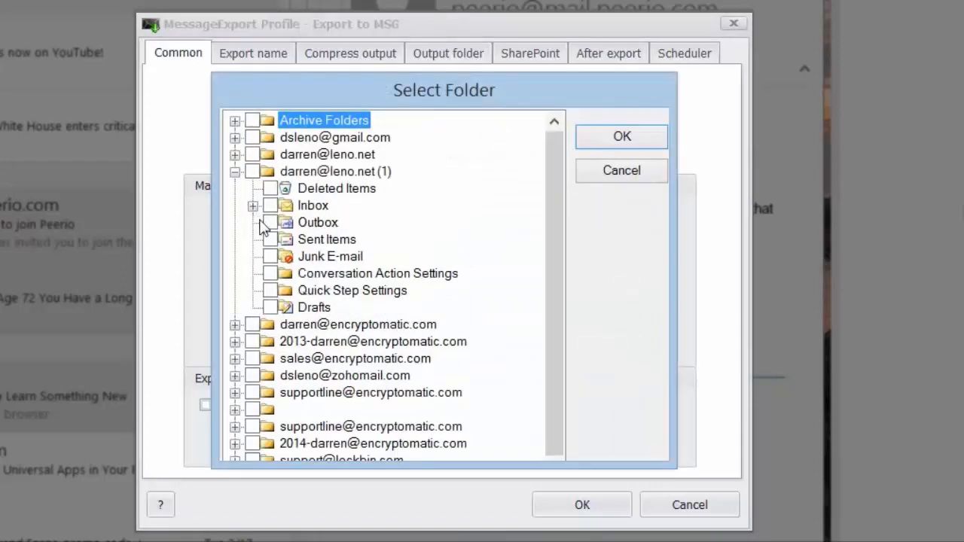
click(235, 171)
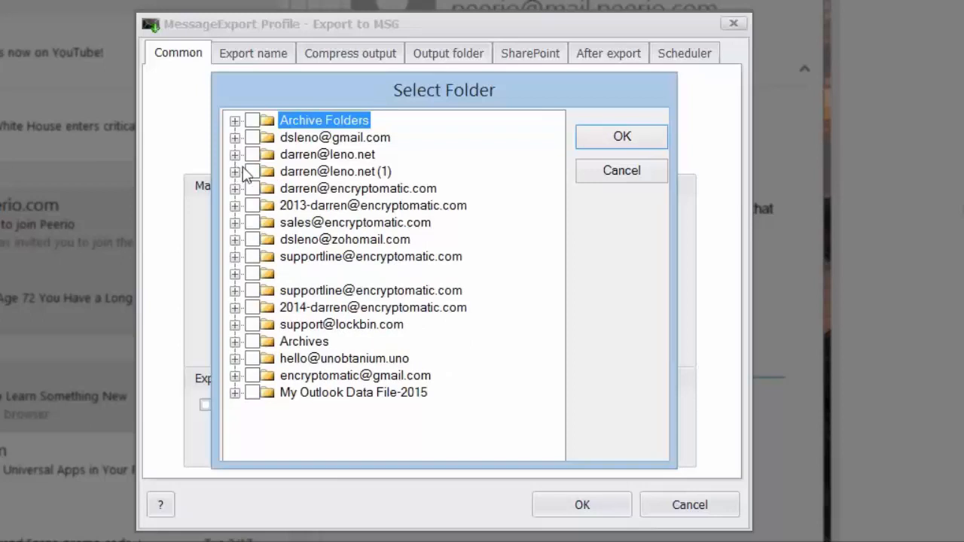
click(631, 172)
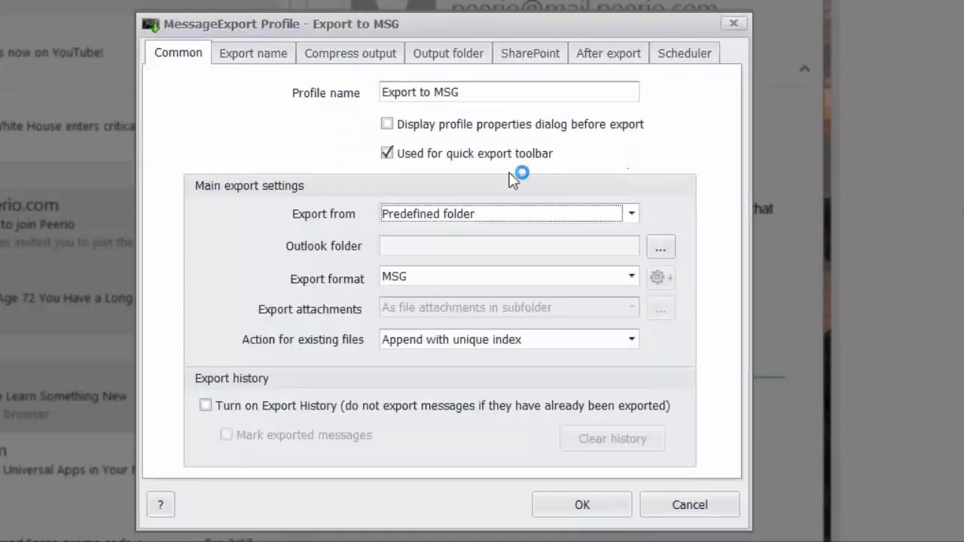
Turn on Export History for the profile and turn it off again.
click(231, 414)
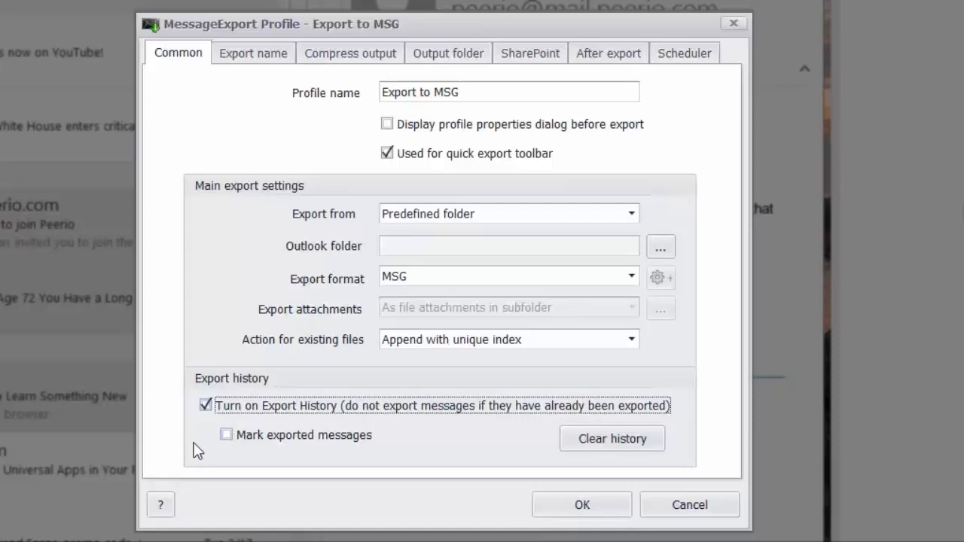
click(207, 403)
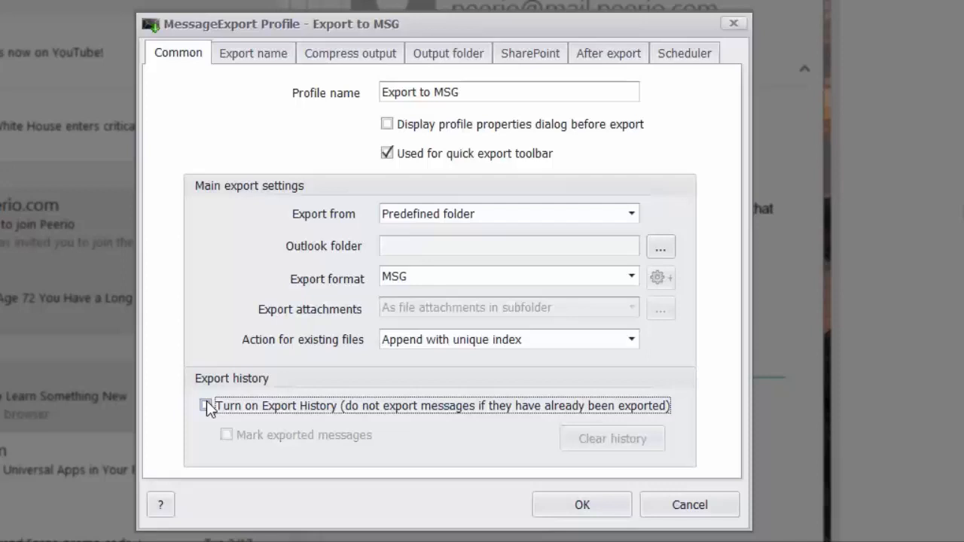
Try the naming schema wizard for the export names, review its fields and return to the advanced naming schema.
click(253, 59)
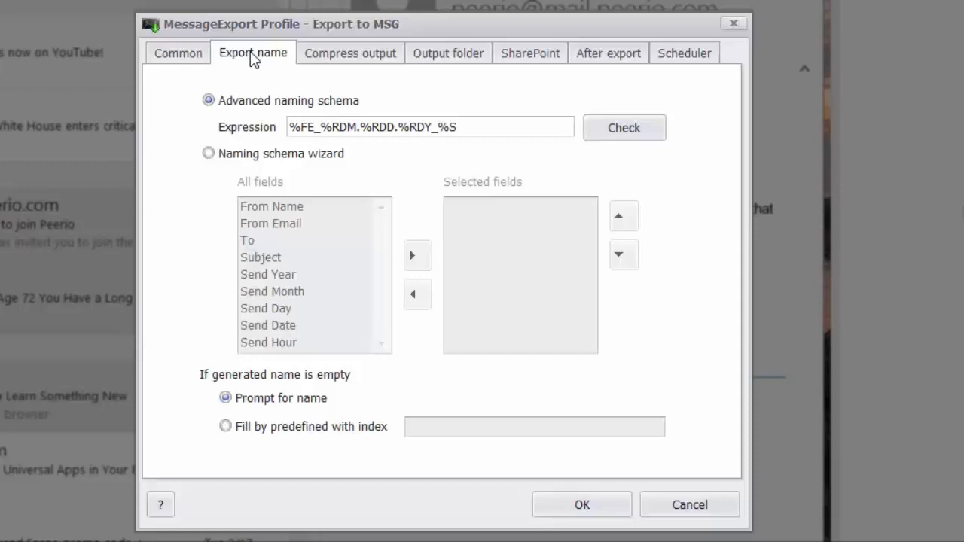
click(216, 161)
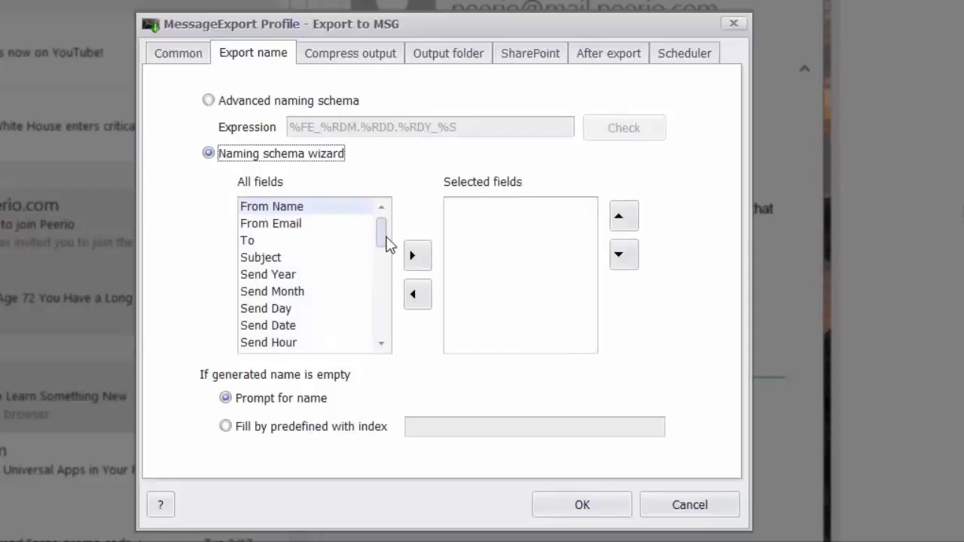
drag(380, 235, 388, 215)
click(210, 104)
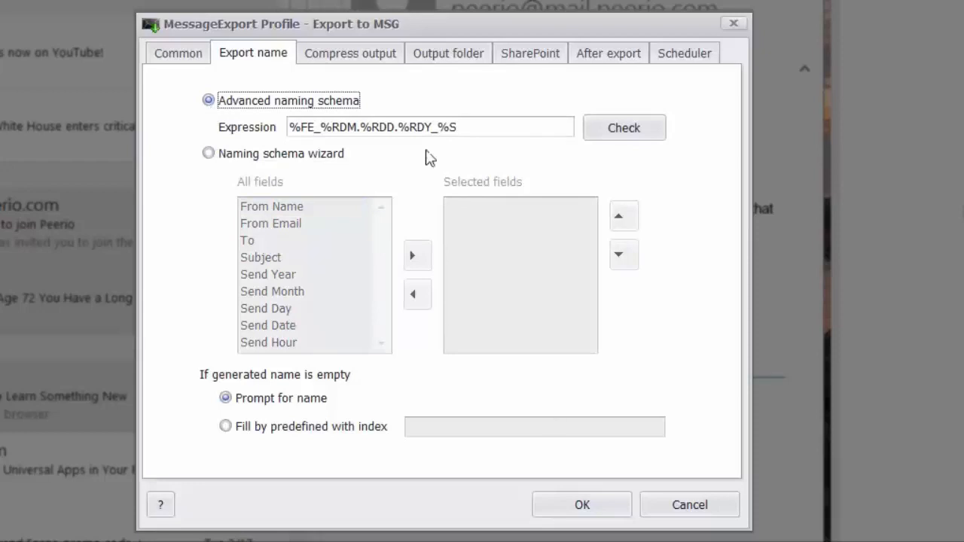
Review the profile's compression, output folder, SharePoint, after-export and scheduler options.
click(346, 68)
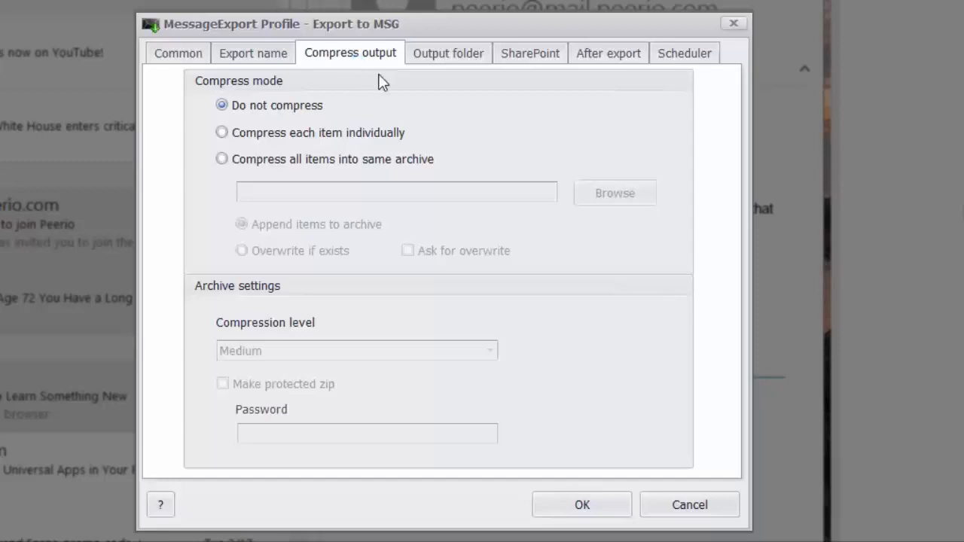
click(448, 57)
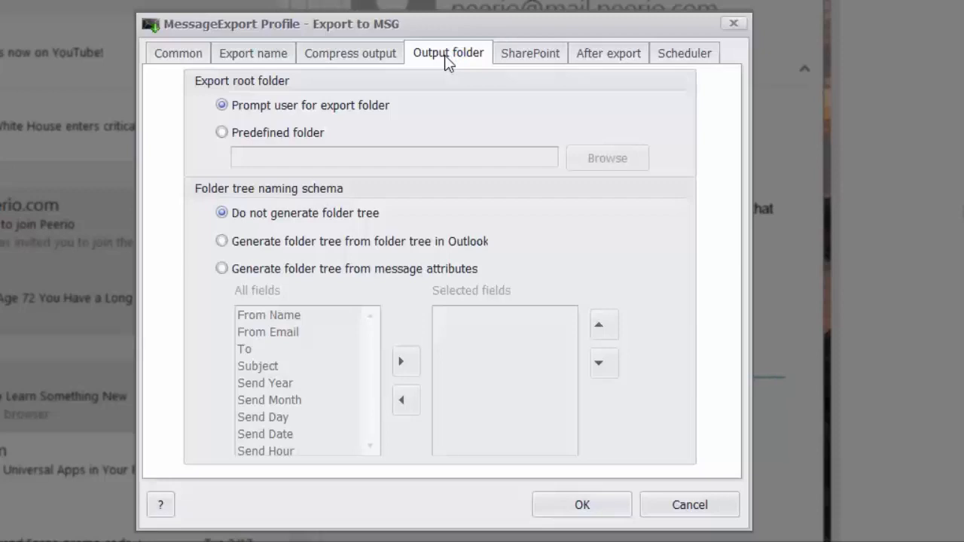
click(530, 56)
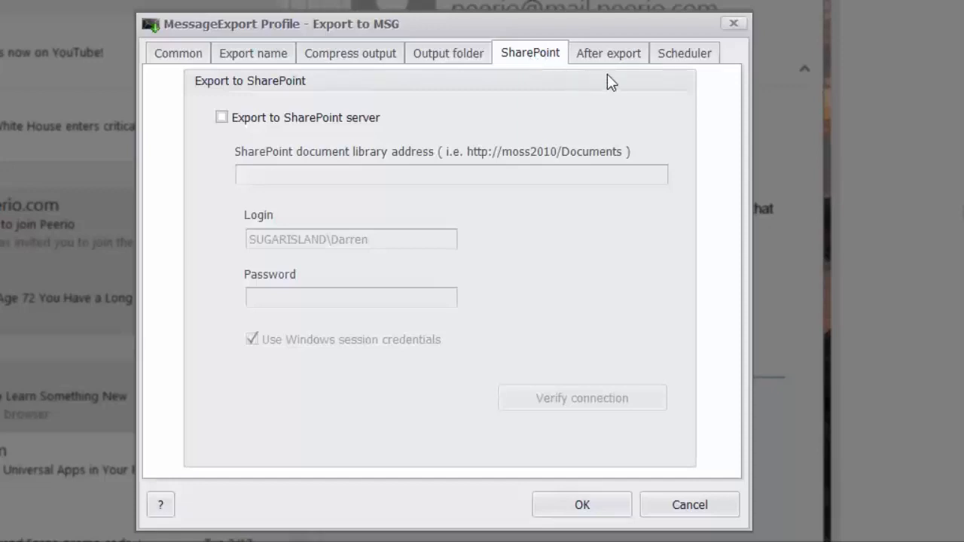
click(596, 57)
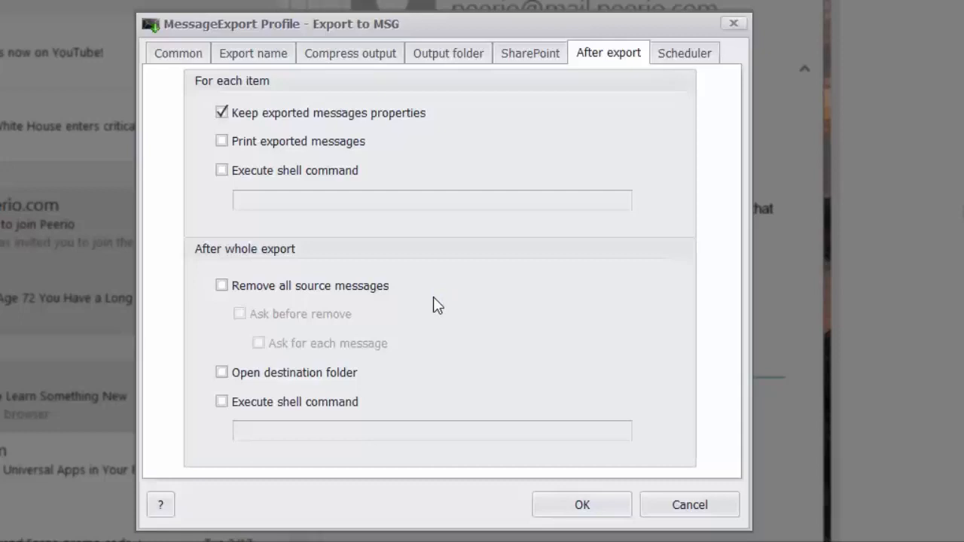
click(678, 52)
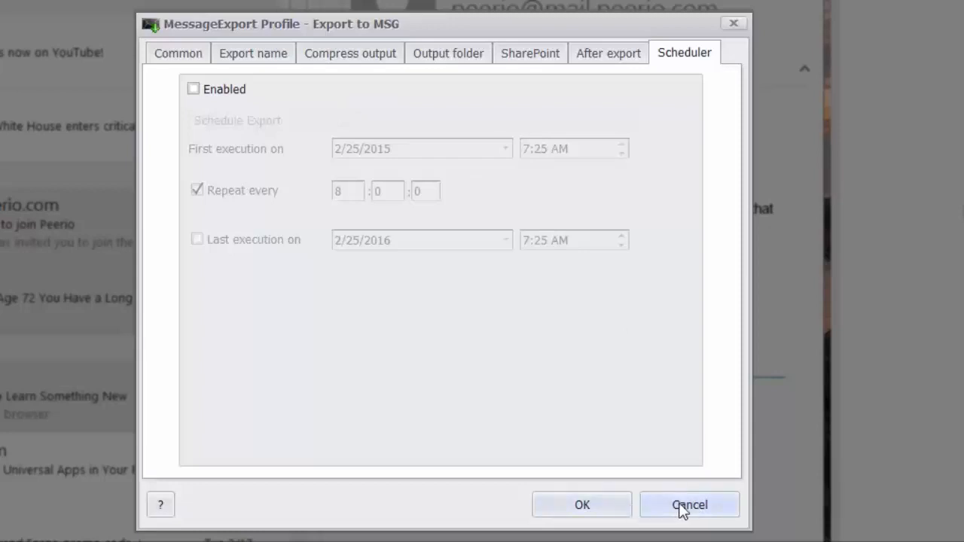
Return to the profile's common settings and save the Export to MSG profile.
click(181, 56)
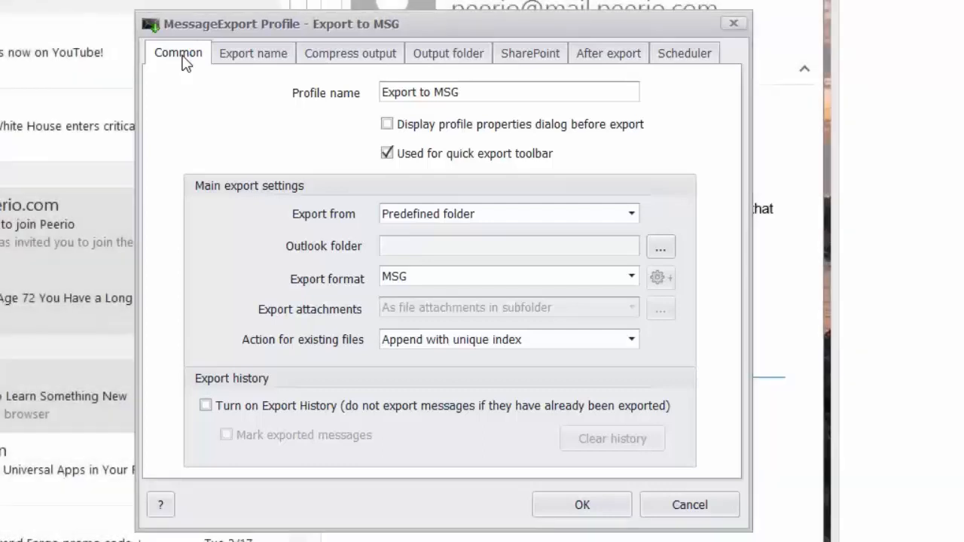
click(583, 506)
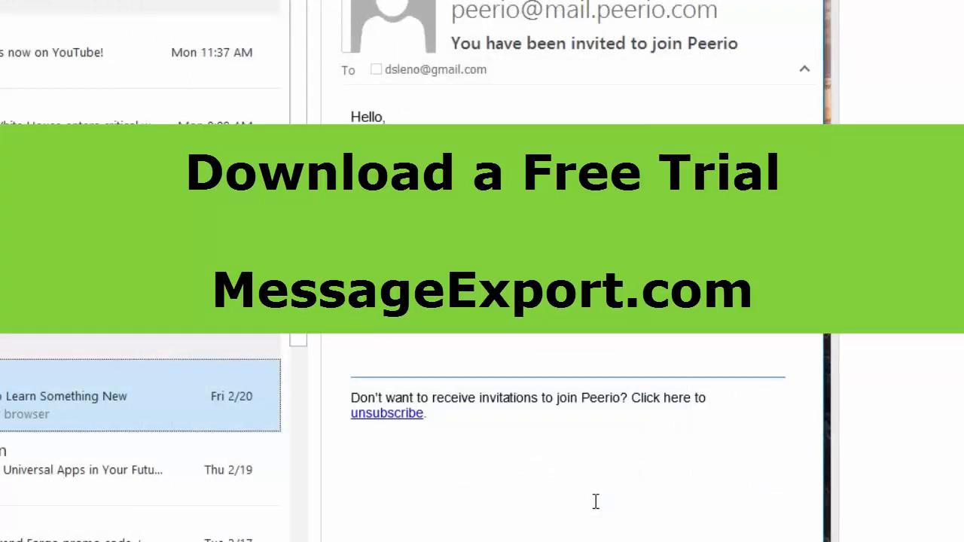